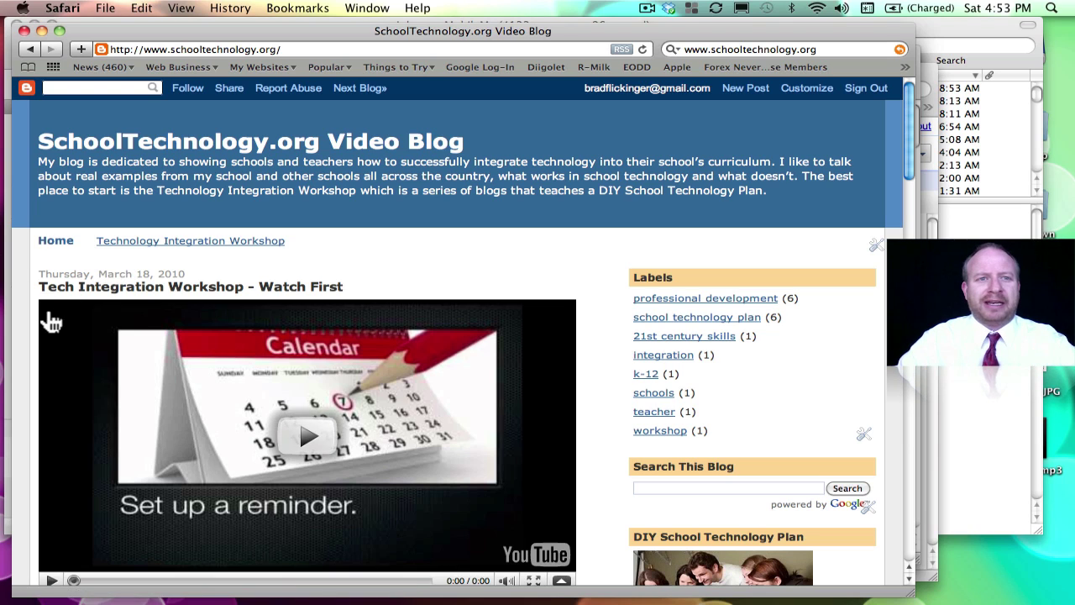
{"action": "left_click", "coordinate": [295, 52]}
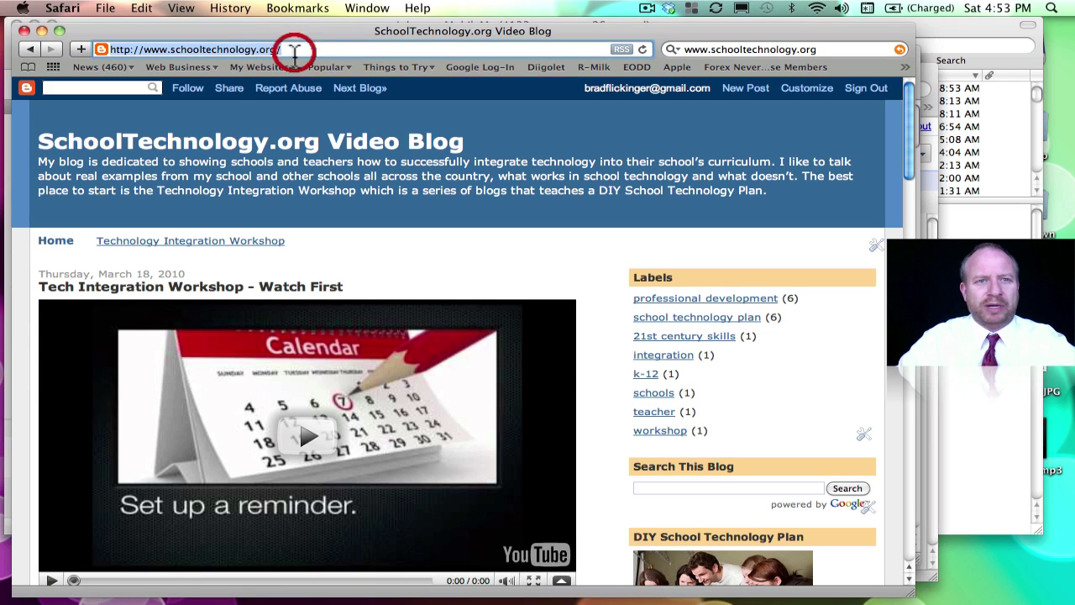
{"action": "type", "text": "www.weebly.com/"}
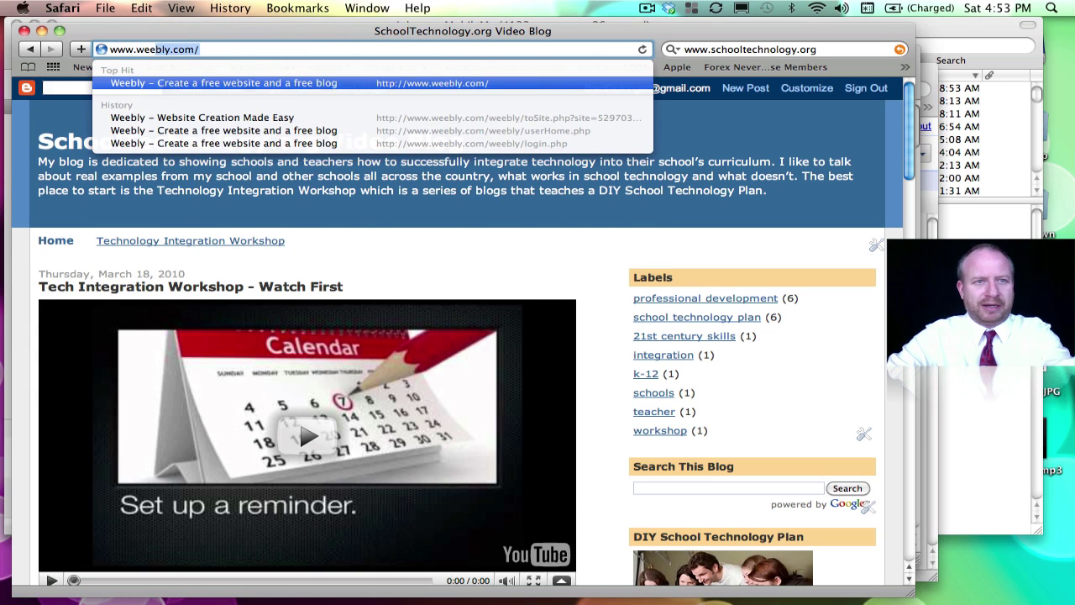
{"action": "key", "text": "Return"}
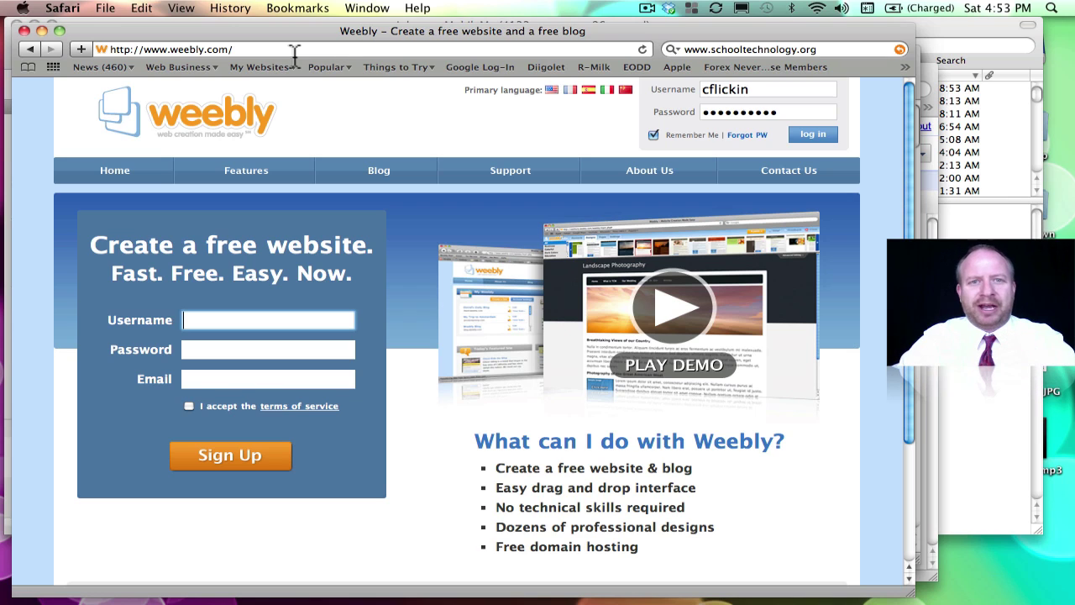
{"action": "left_click", "coordinate": [809, 143]}
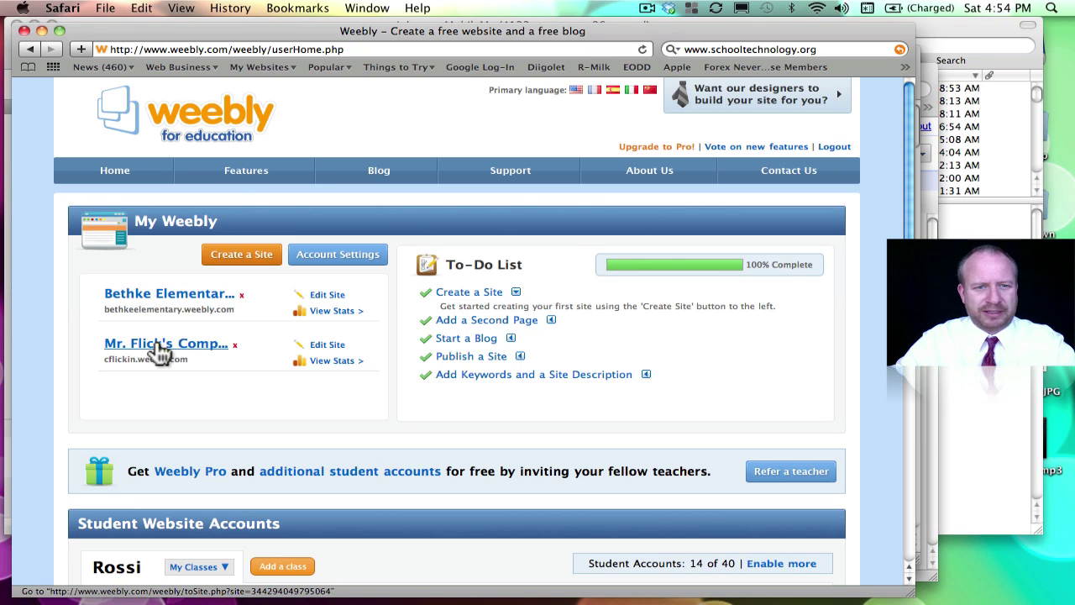
- Open the computer lab site for editing and look over its multimedia and basic elements and the Classroom News blog page
{"action": "left_click", "coordinate": [330, 347]}
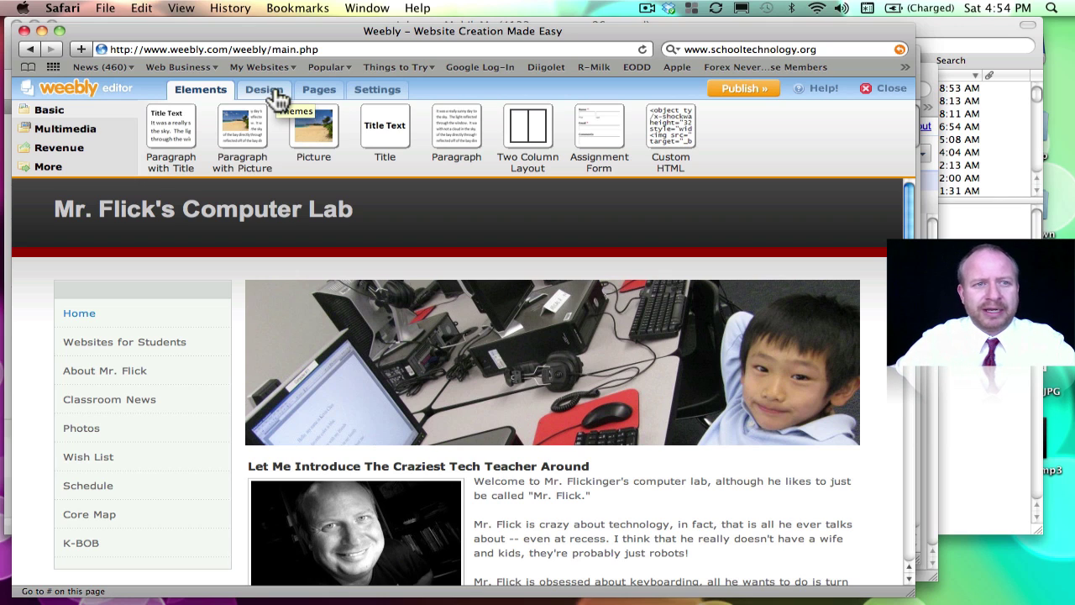
{"action": "left_click", "coordinate": [72, 135]}
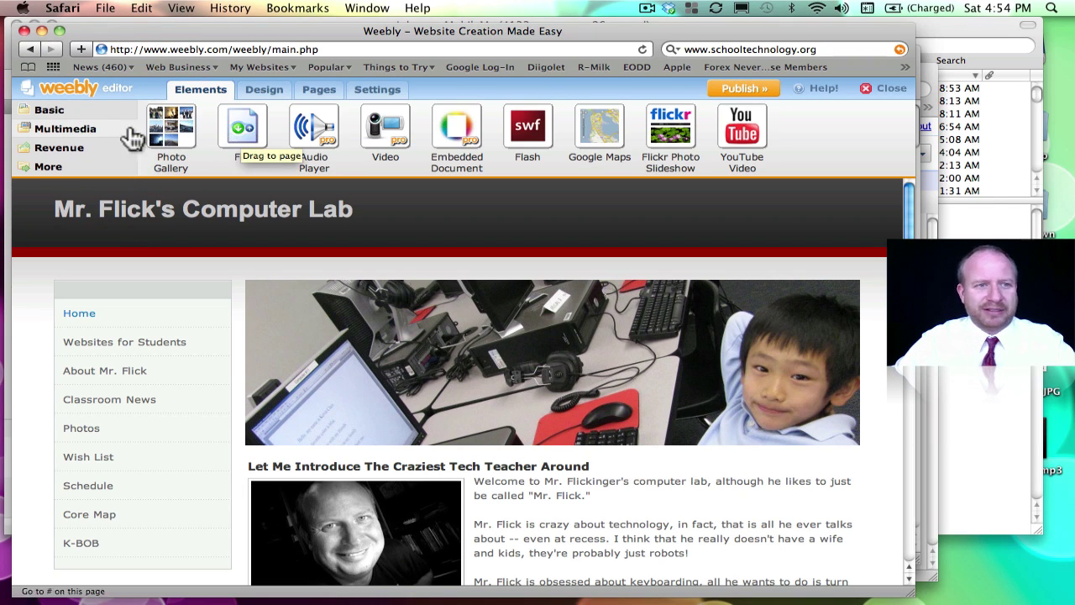
{"action": "left_click", "coordinate": [99, 110]}
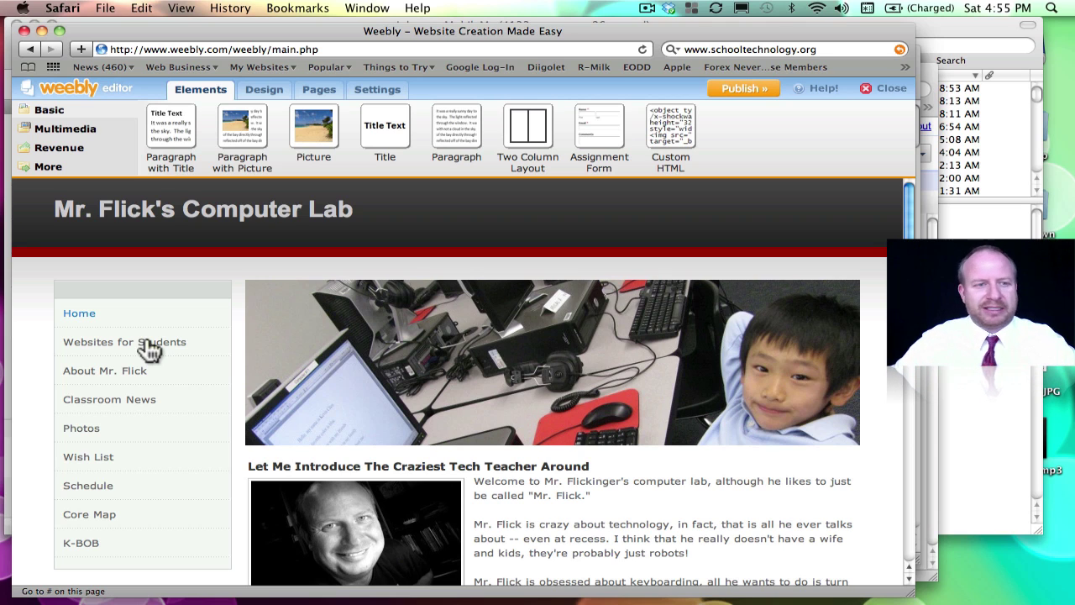
{"action": "left_click", "coordinate": [107, 395]}
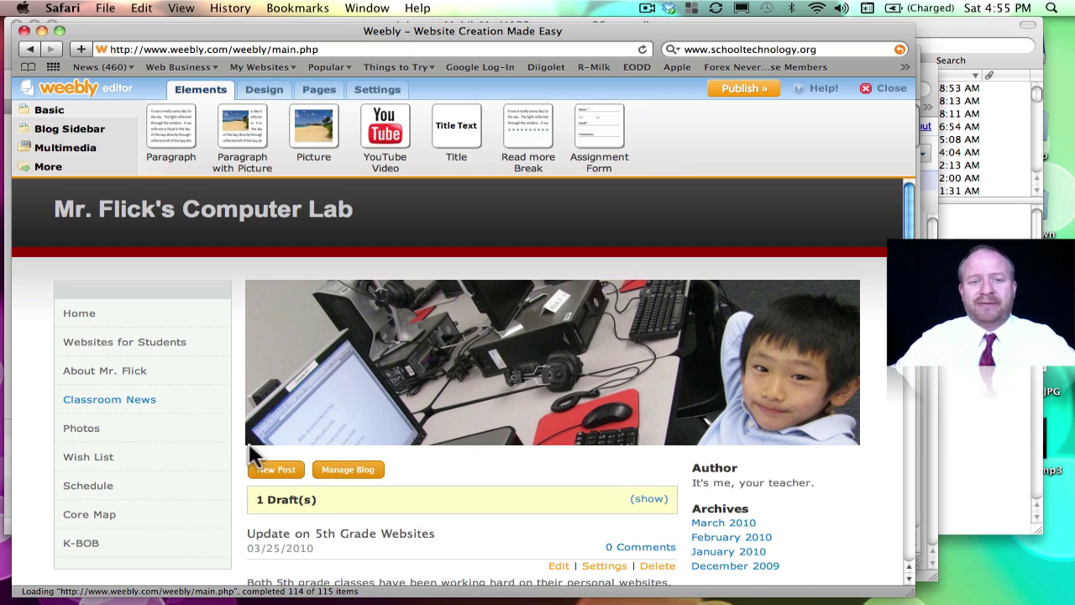
{"action": "scroll", "coordinate": [477, 498], "scroll_direction": "down", "scroll_amount": 3}
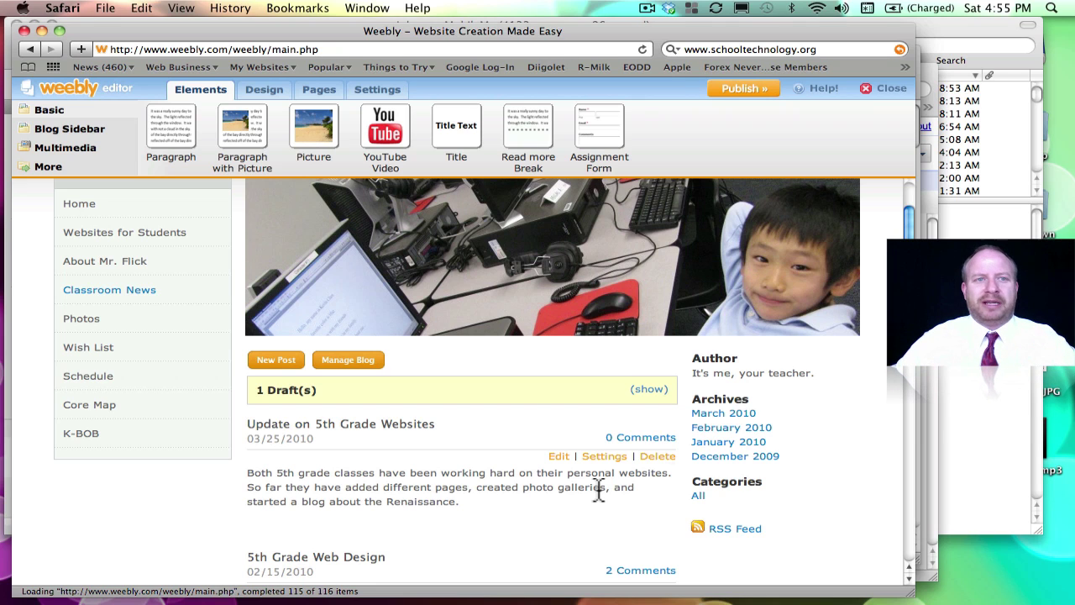
- Load the published computer lab site at its own weebly.com address
{"action": "left_click", "coordinate": [296, 50]}
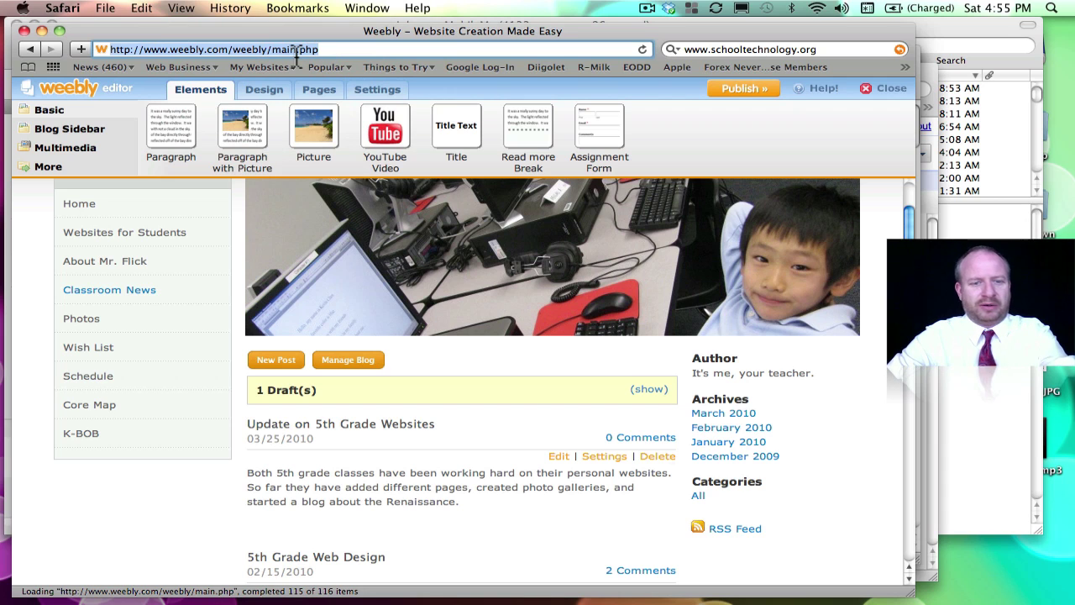
{"action": "type", "text": "cf"}
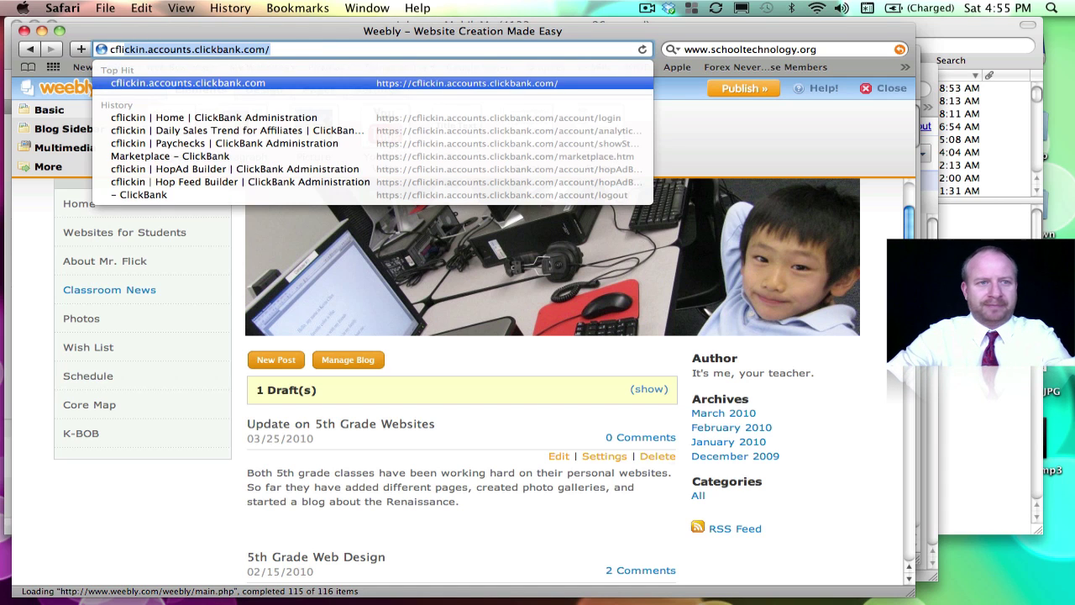
{"action": "type", "text": ".weebly.com"}
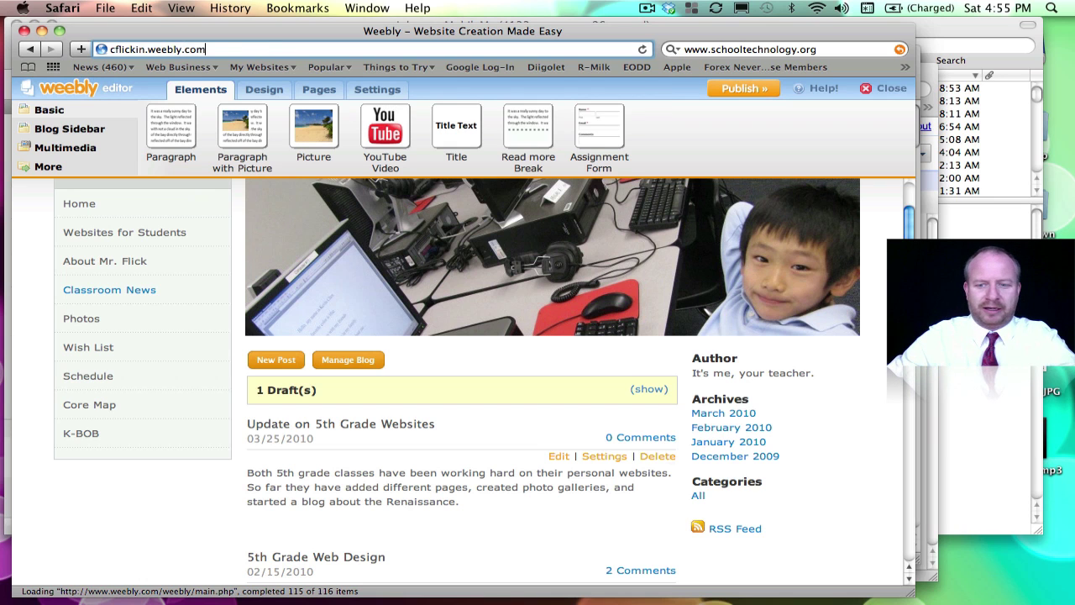
{"action": "key", "text": "Return"}
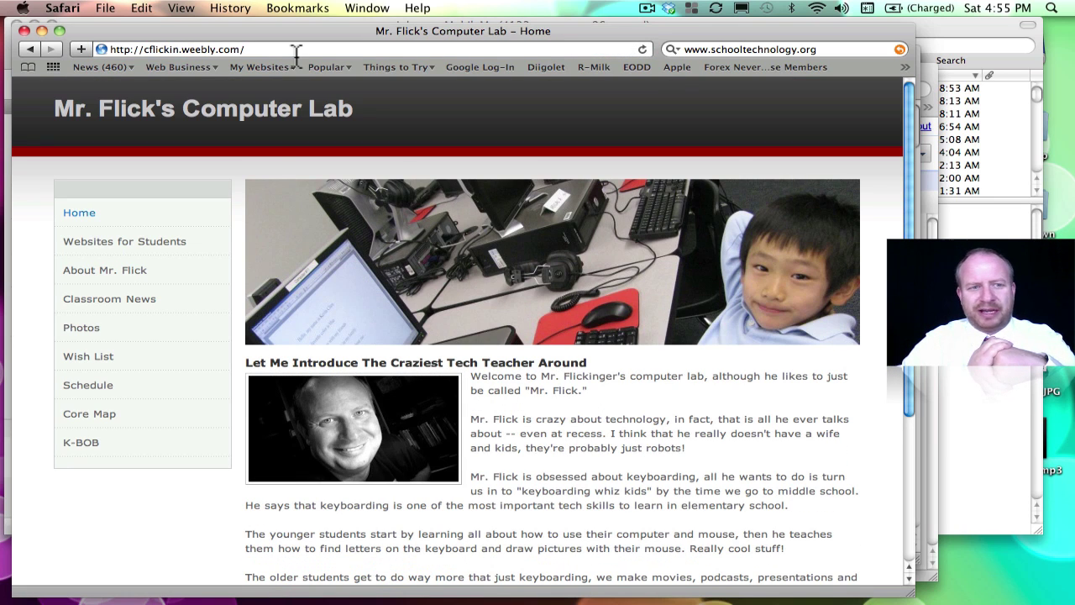
- Browse the LEGO WeDO gallery on the Photos page, viewing enlarged images from the eighth to the tenth
{"action": "left_click", "coordinate": [79, 329]}
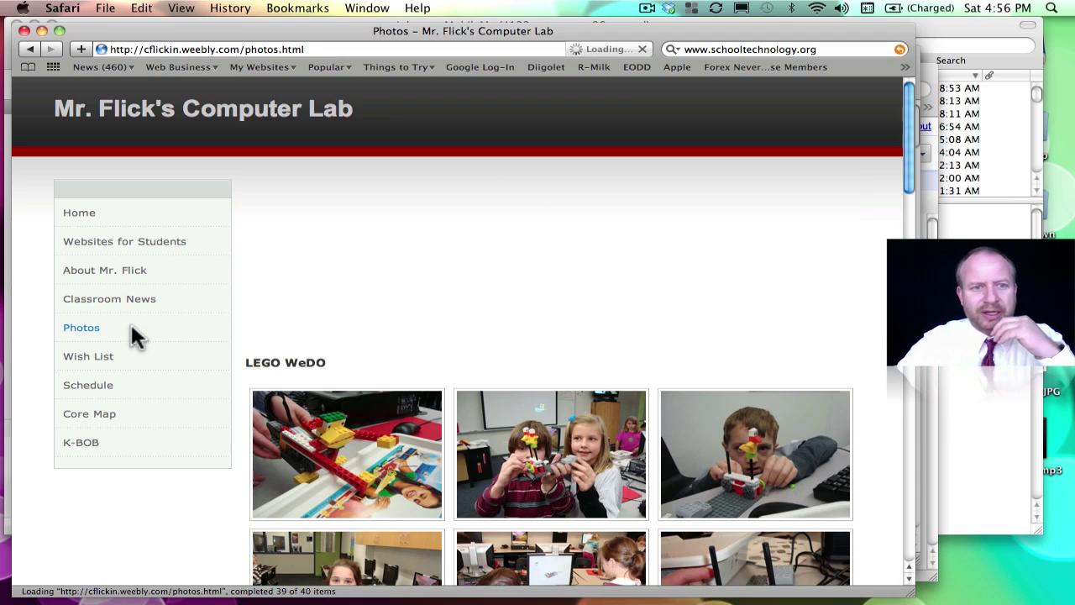
{"action": "scroll", "coordinate": [357, 412], "scroll_direction": "down", "scroll_amount": 5}
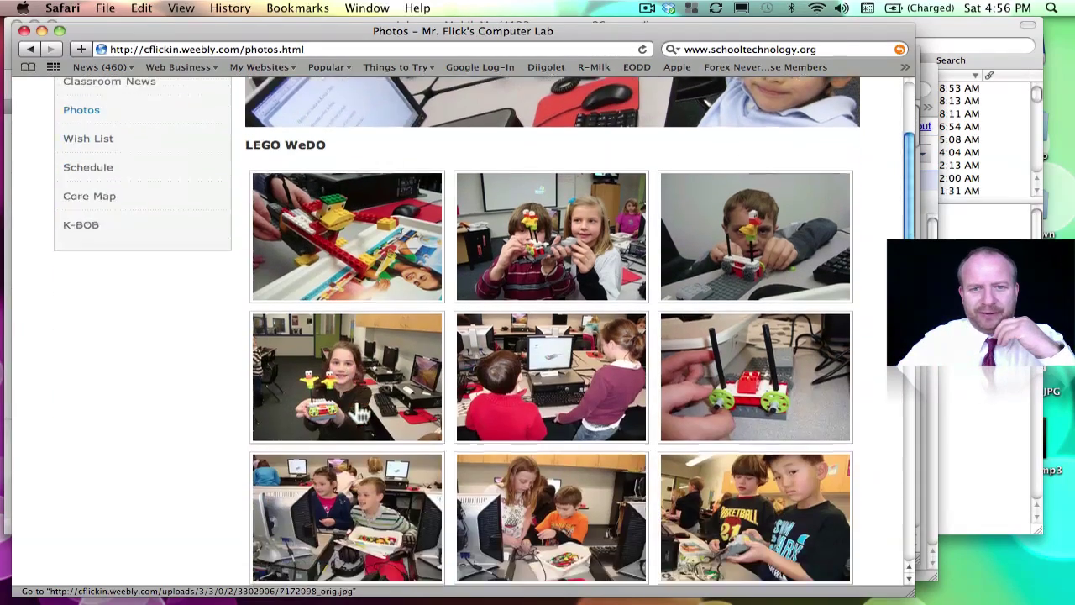
{"action": "left_click", "coordinate": [507, 388]}
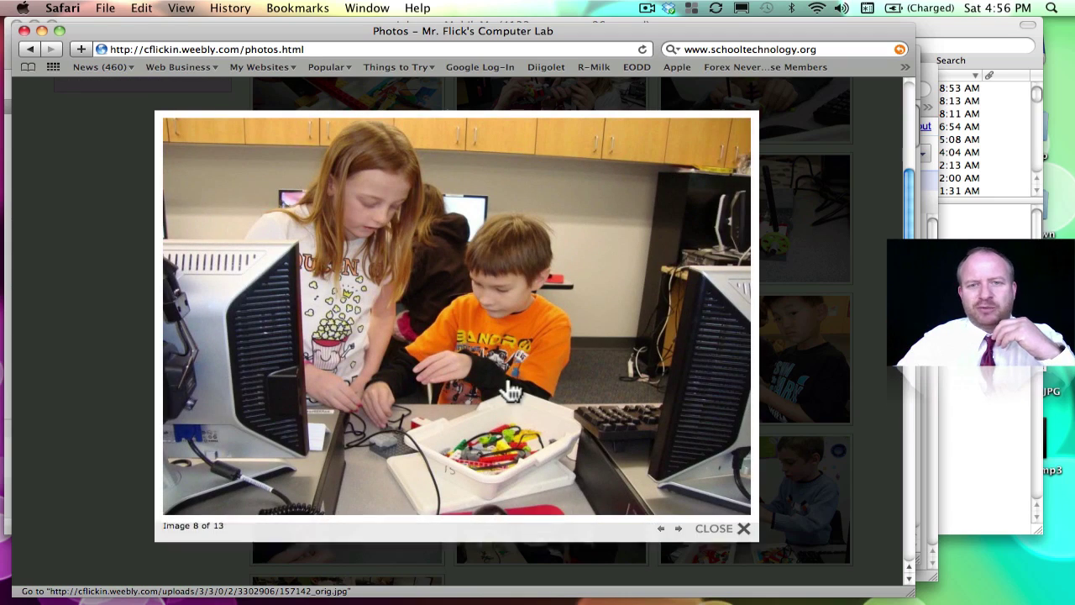
{"action": "mouse_move", "coordinate": [689, 259]}
{"action": "left_click", "coordinate": [724, 185]}
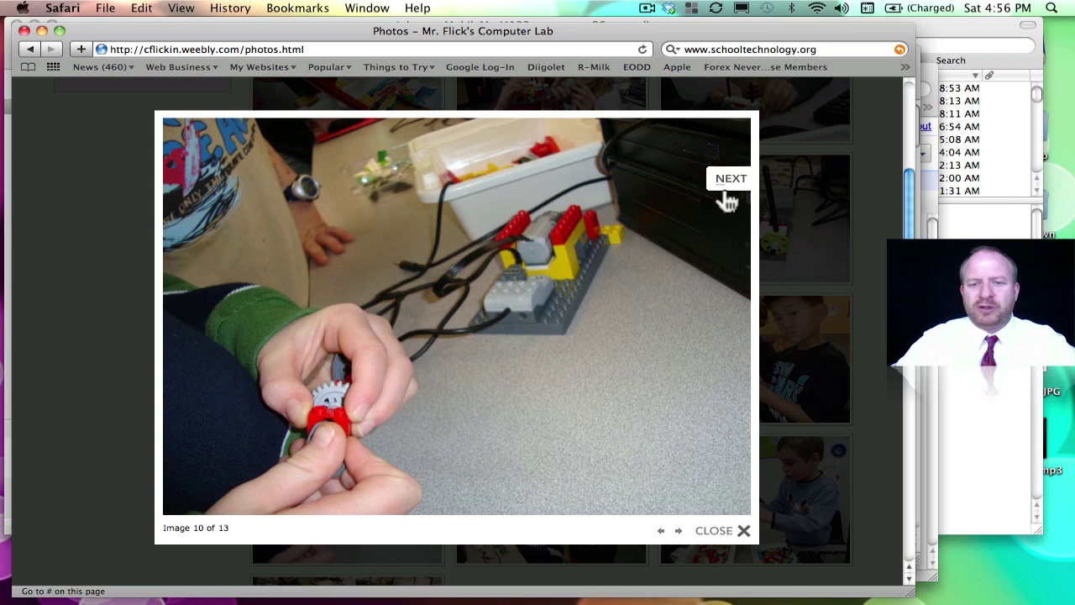
{"action": "left_click", "coordinate": [716, 531]}
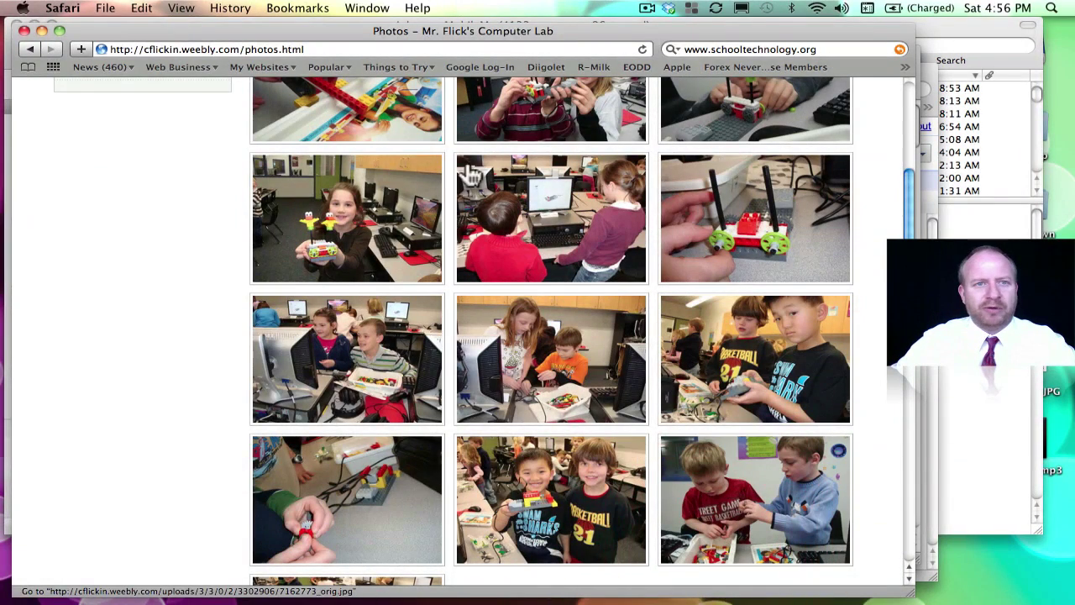
{"action": "double_click", "coordinate": [323, 51]}
{"action": "triple_click", "coordinate": [324, 50]}
{"action": "type", "text": "www.at"}
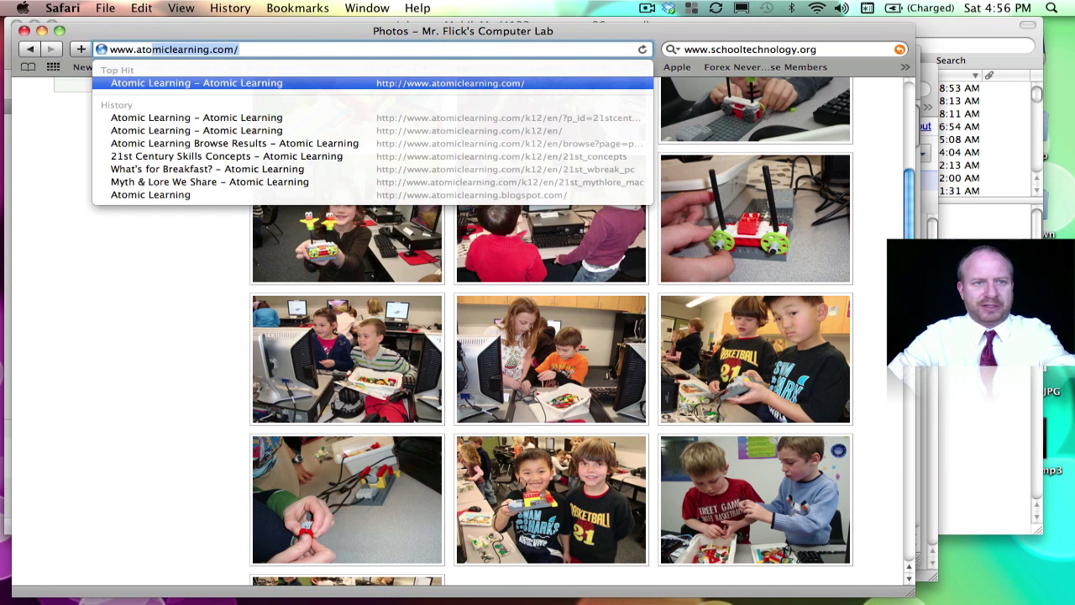
{"action": "key", "text": "Return"}
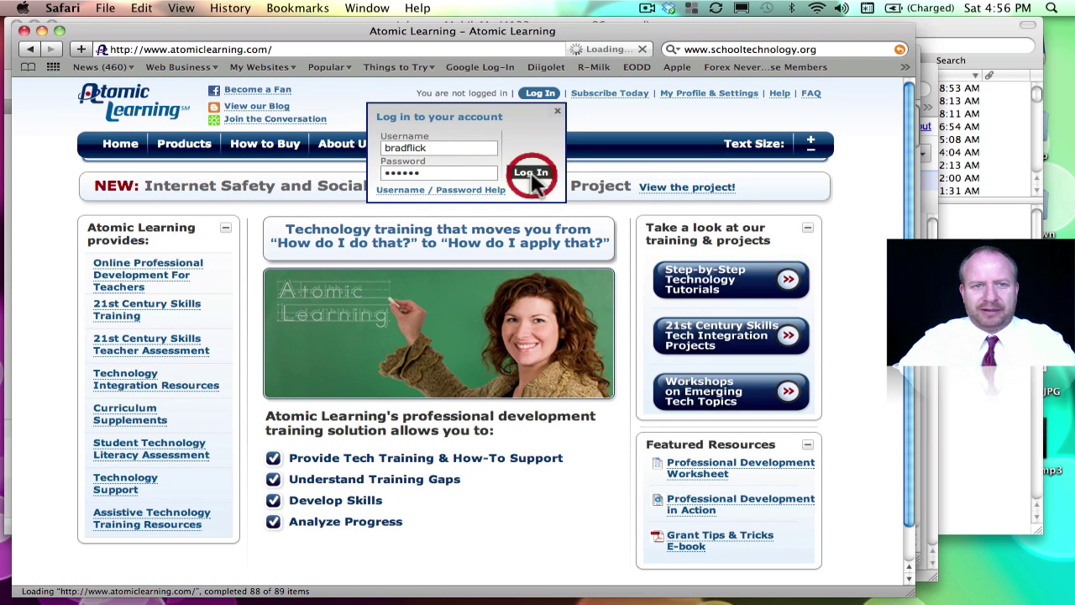
{"action": "left_click", "coordinate": [530, 171]}
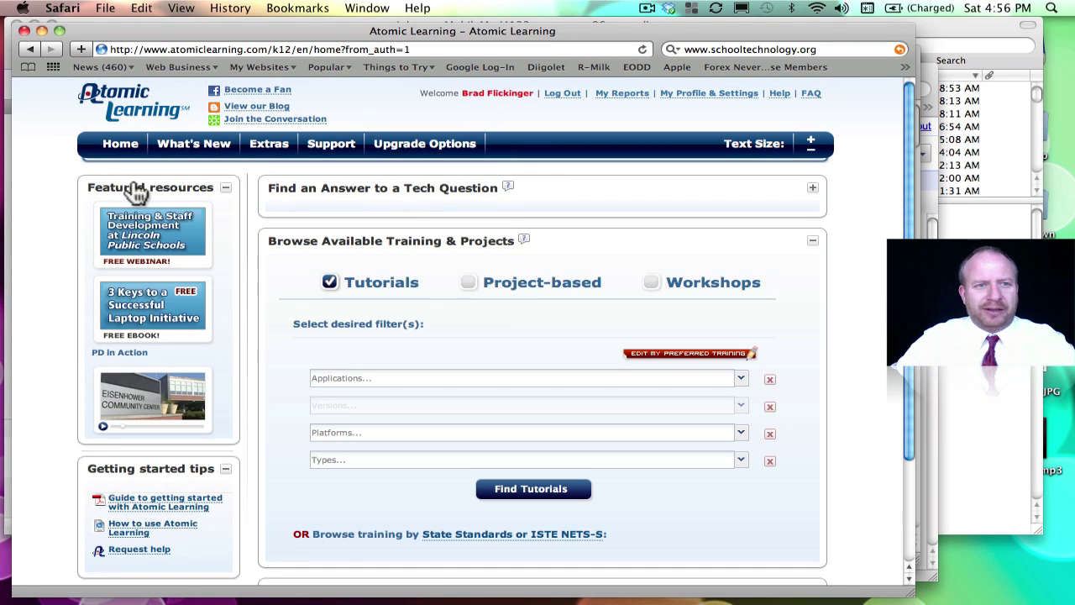
- Open the 21st Century Skills Concepts series and review its models list and the Overview of 21st Century Concepts section
{"action": "mouse_move", "coordinate": [118, 156]}
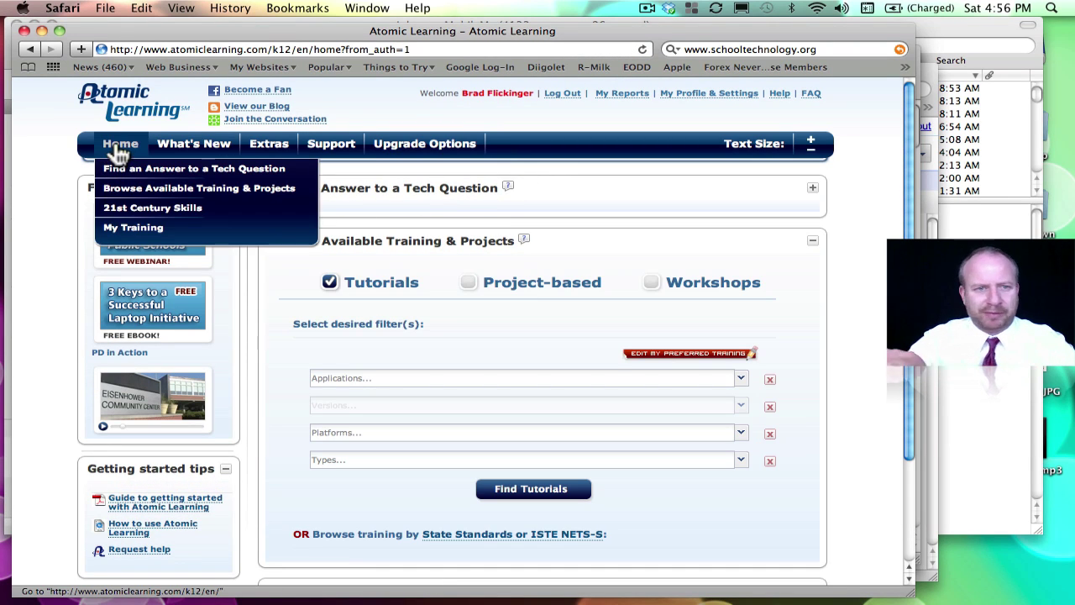
{"action": "left_click", "coordinate": [129, 209]}
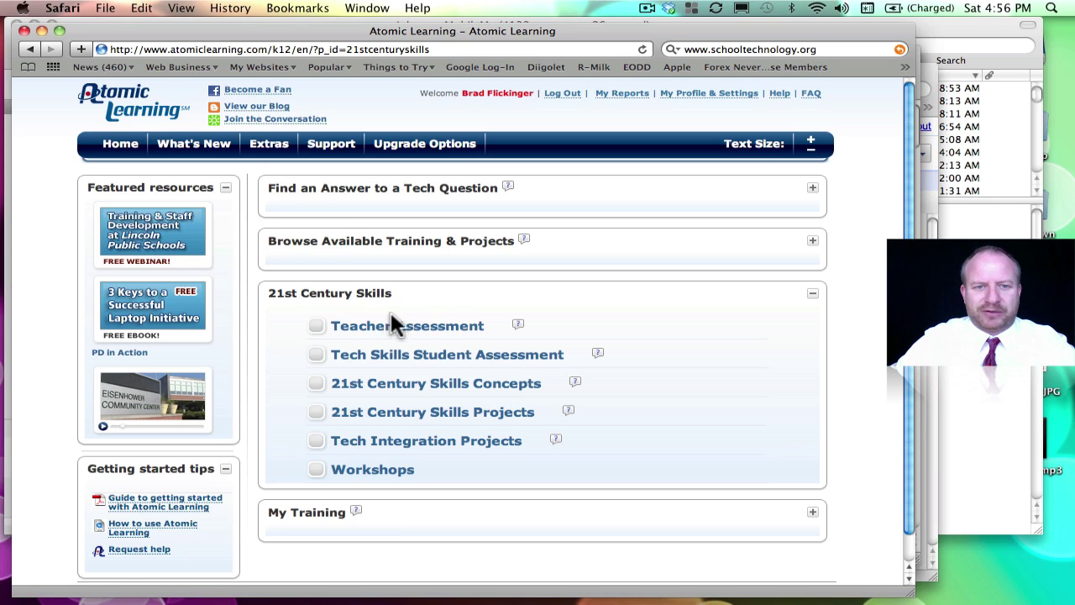
{"action": "left_click", "coordinate": [410, 385]}
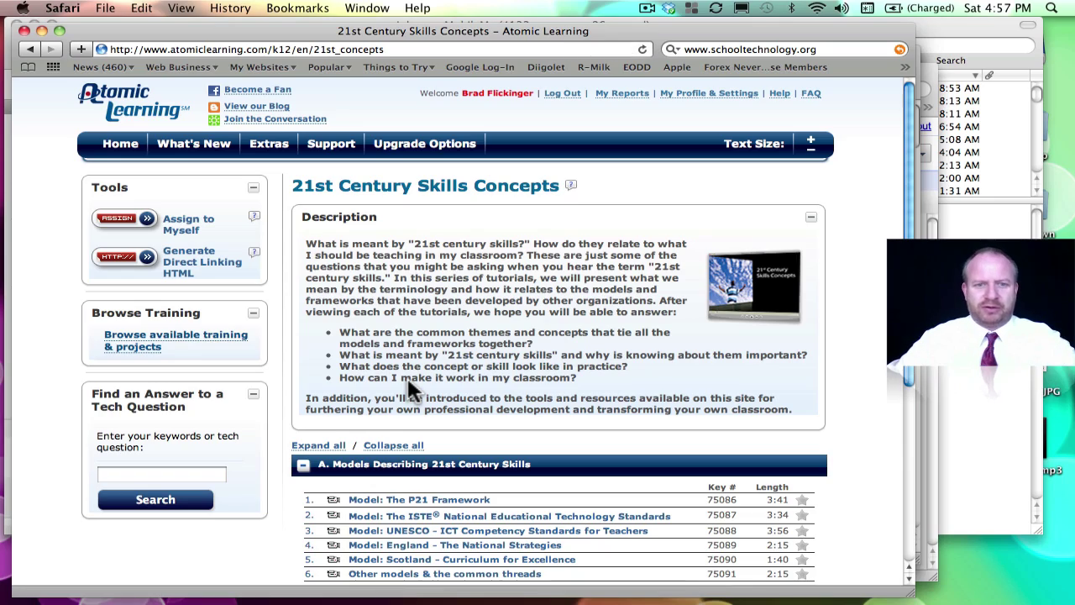
{"action": "scroll", "coordinate": [611, 379], "scroll_direction": "down", "scroll_amount": 3}
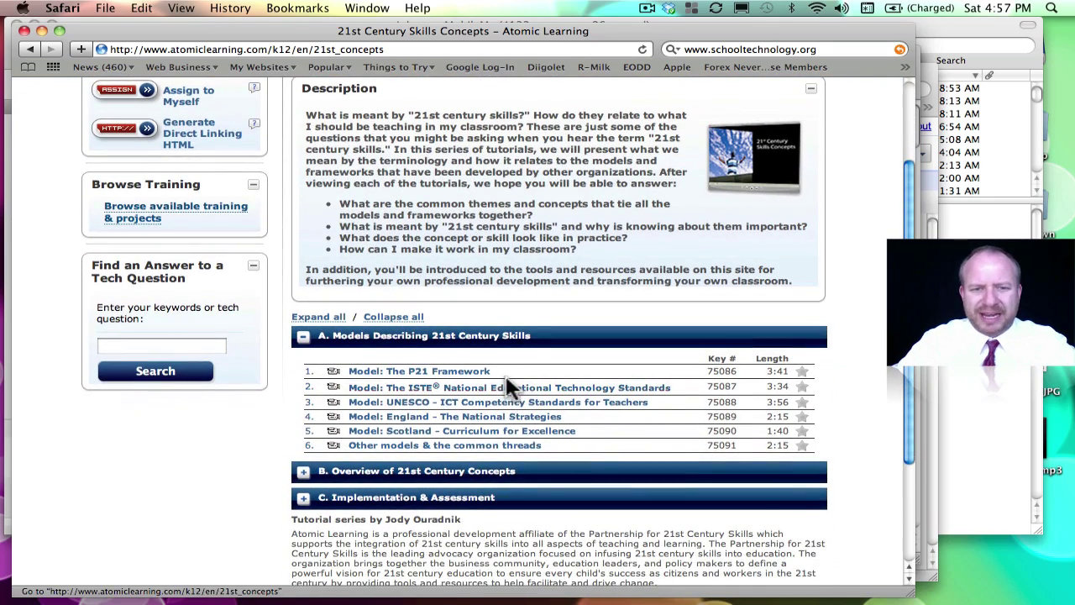
{"action": "left_click", "coordinate": [476, 471]}
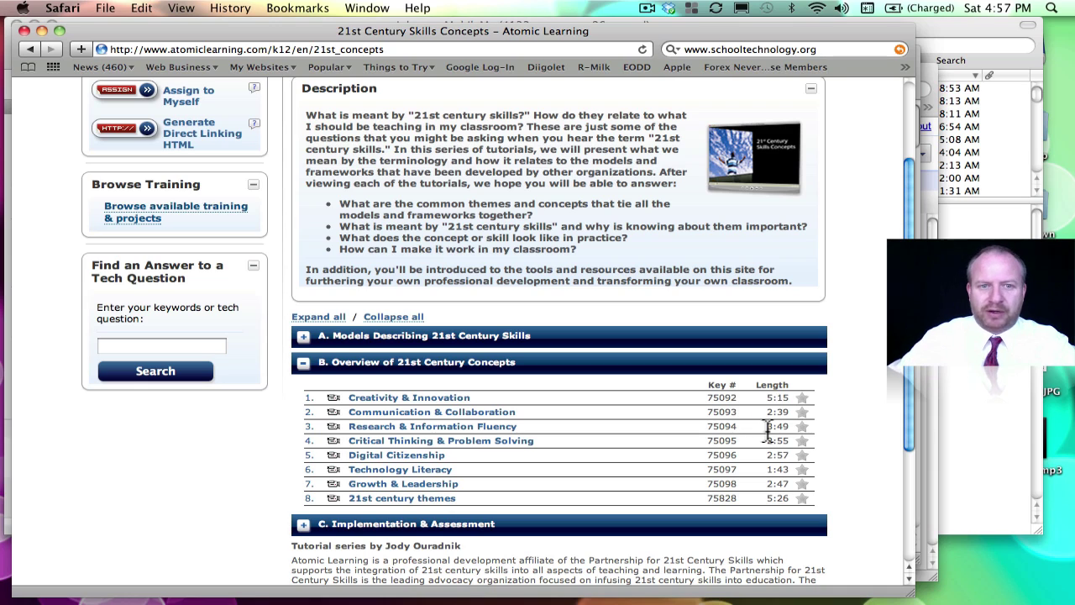
{"action": "scroll", "coordinate": [767, 431], "scroll_direction": "down", "scroll_amount": 4}
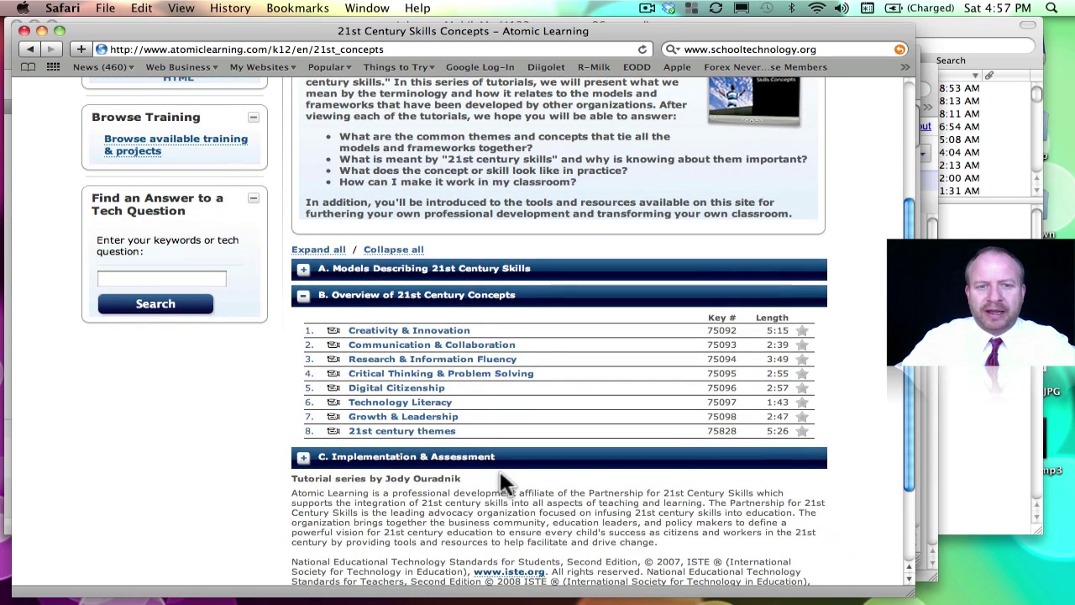
- Expand the Implementation & Assessment section and preview the tutorial "Infusing 21st century ideas & tools into activities"
{"action": "left_click", "coordinate": [487, 458]}
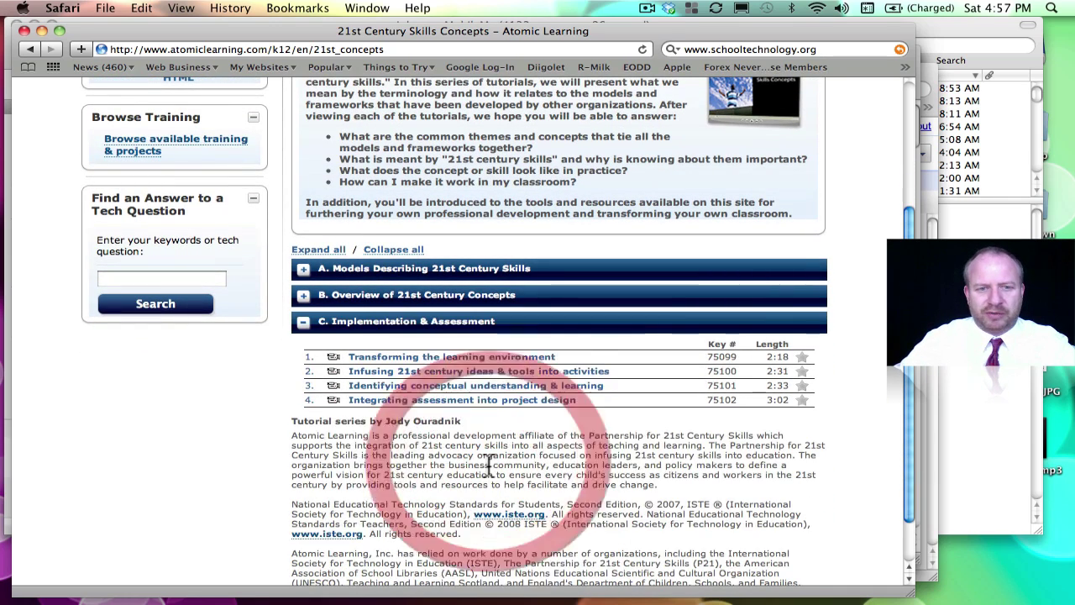
{"action": "left_click", "coordinate": [508, 372]}
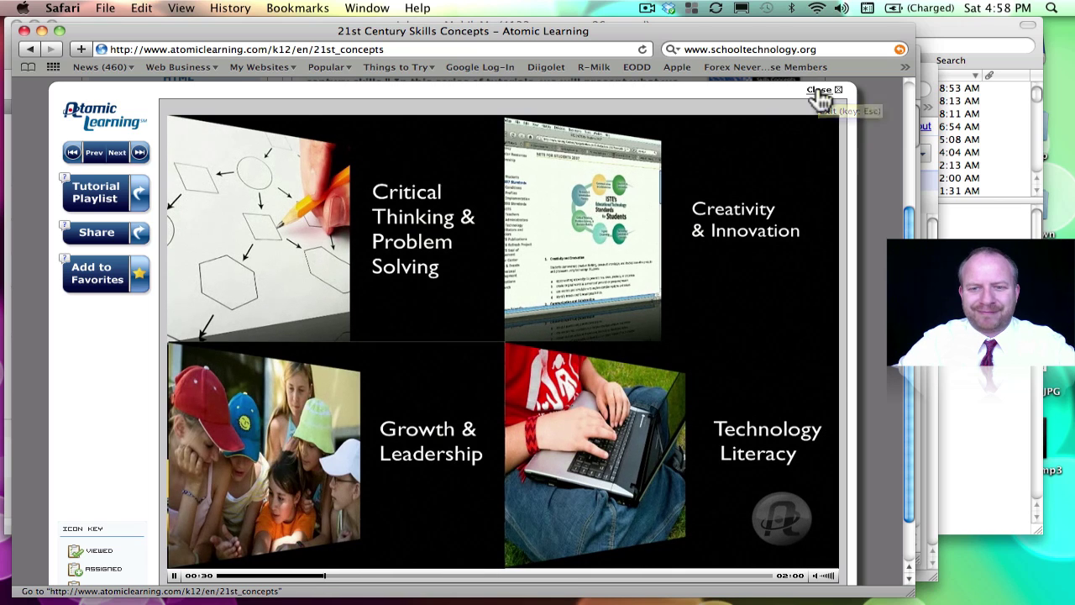
{"action": "left_click", "coordinate": [815, 90]}
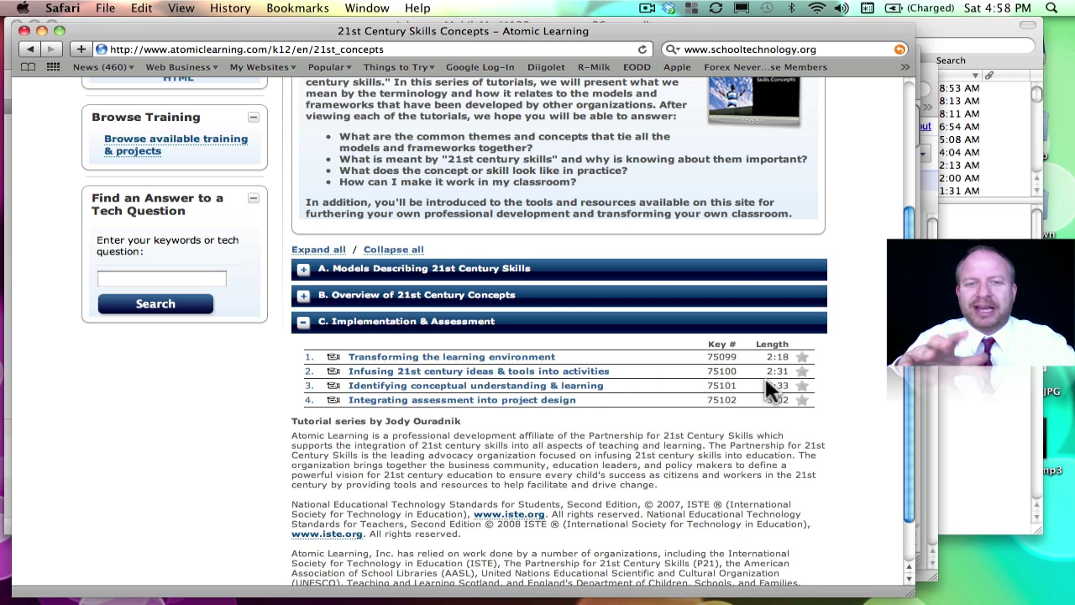
- Open Find an Answer to a Tech Question and search the tutorials for "google docs" without any filters
{"action": "scroll", "coordinate": [822, 369], "scroll_direction": "up", "scroll_amount": 5}
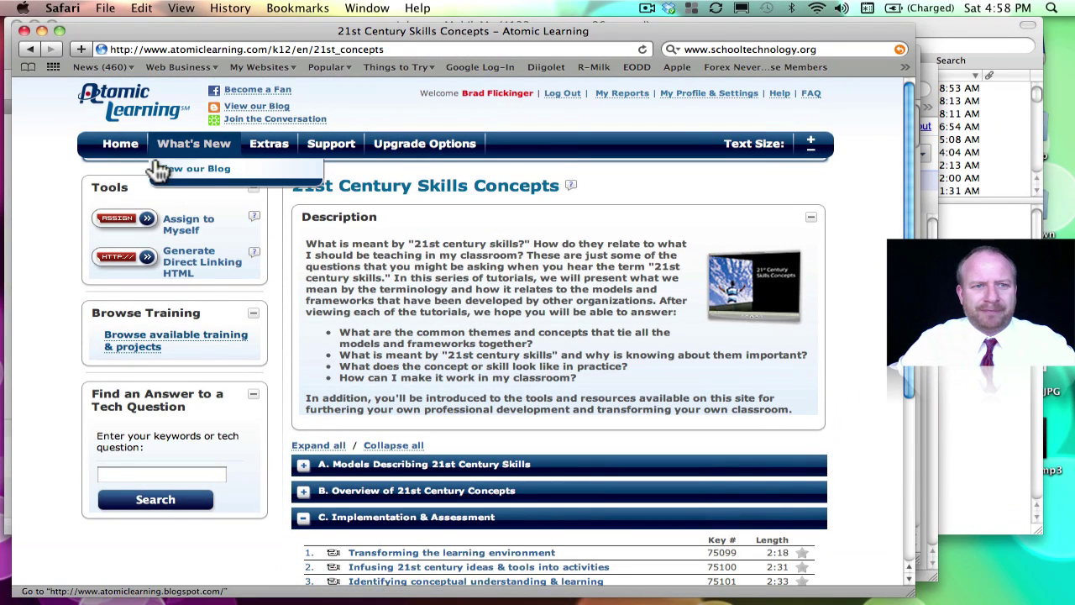
{"action": "mouse_move", "coordinate": [124, 161]}
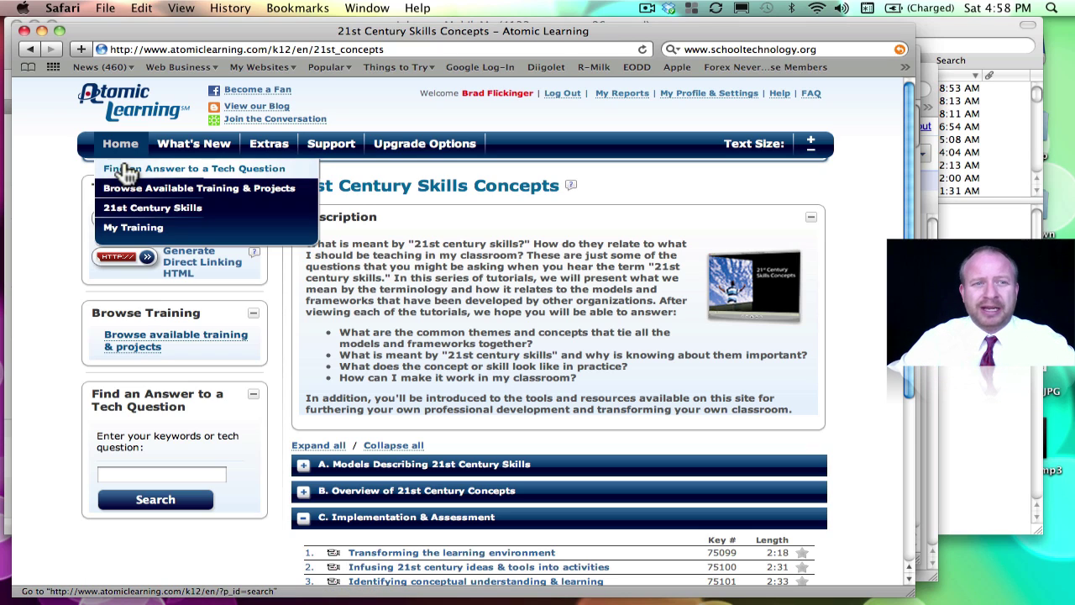
{"action": "left_click", "coordinate": [125, 171]}
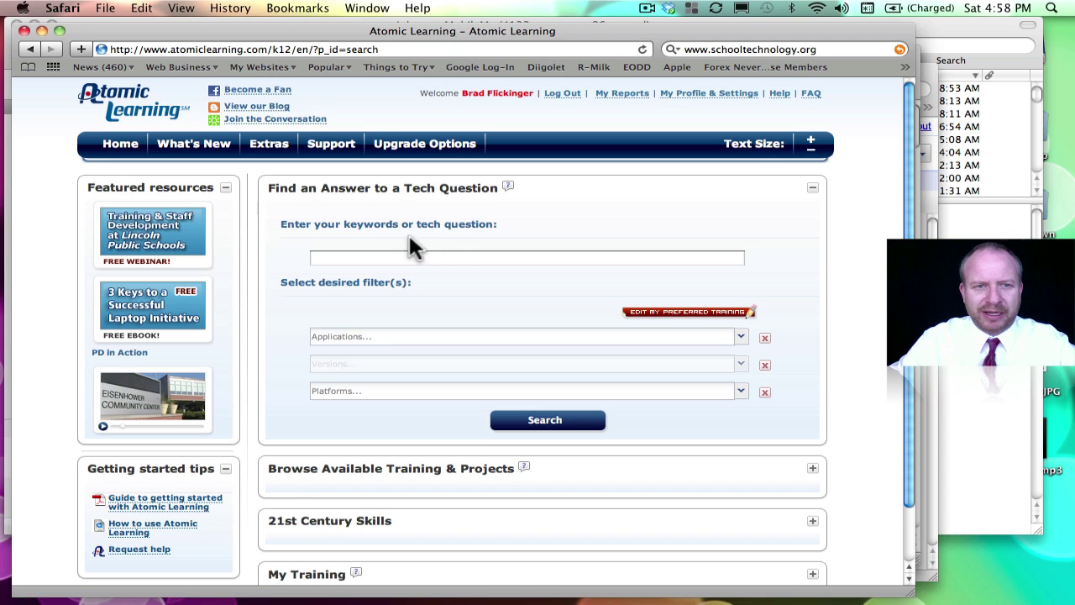
{"action": "left_click", "coordinate": [381, 262]}
{"action": "key", "text": "Down"}
{"action": "key", "text": "Down"}
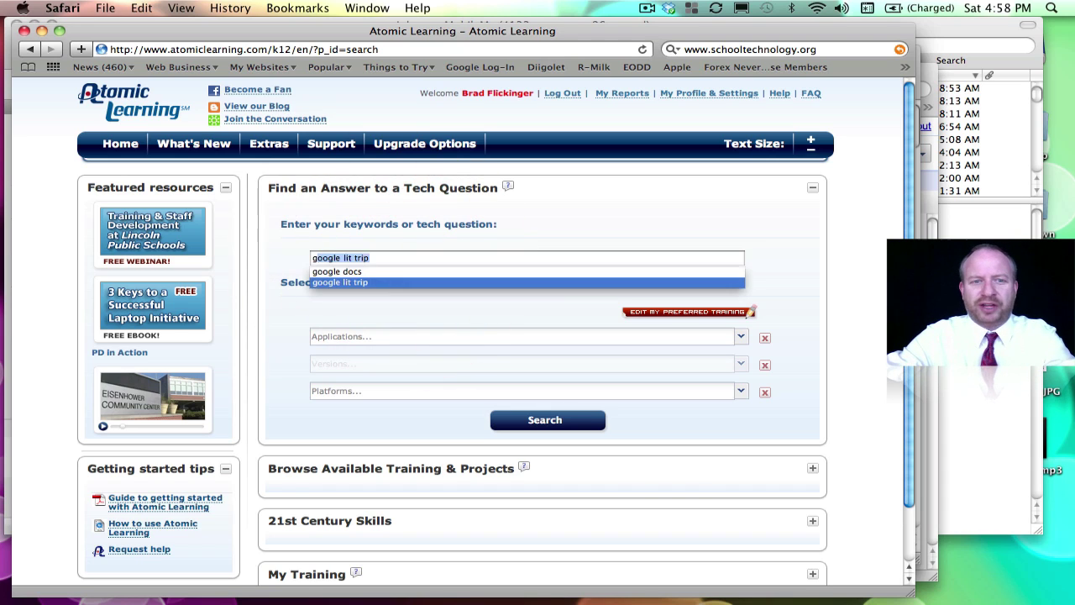
{"action": "type", "text": "gle docs"}
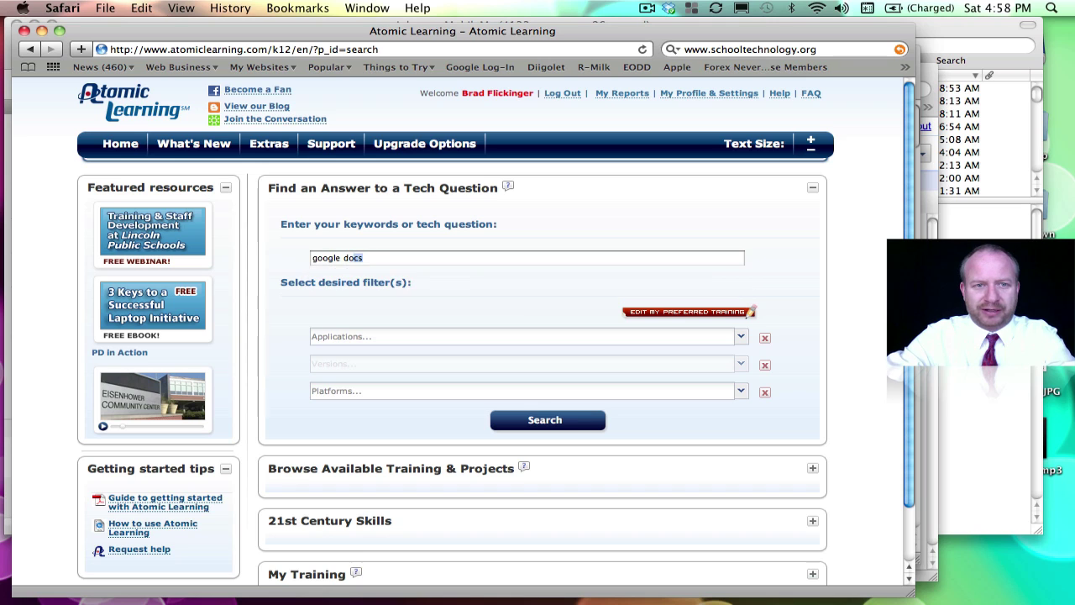
{"action": "key", "text": "Return"}
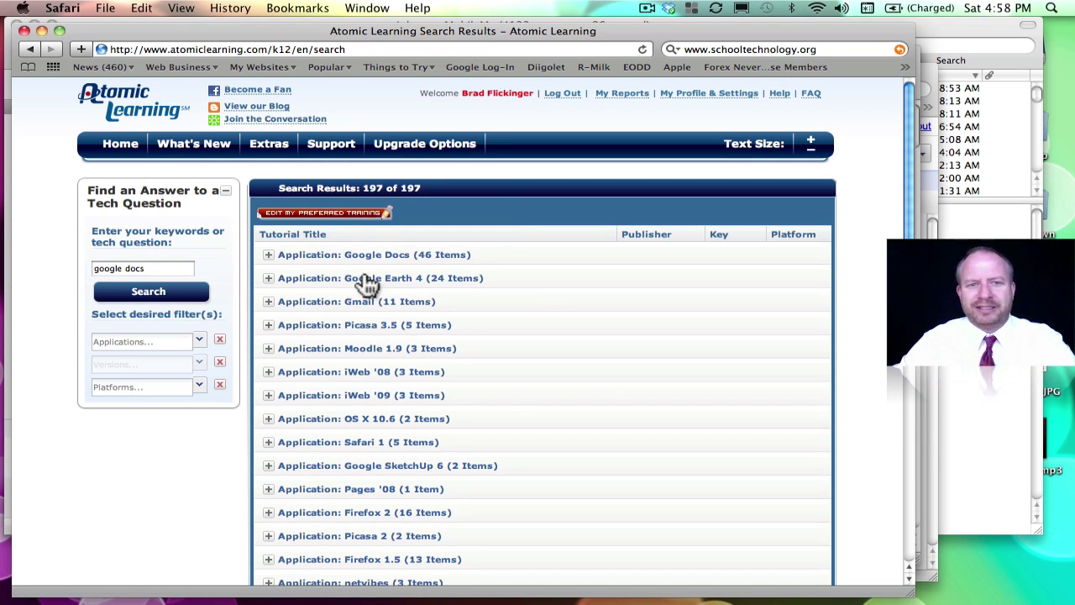
- Expand the Google Docs application group in the search results, preview the tutorial "Renaming a document", and close it
{"action": "left_click", "coordinate": [390, 258]}
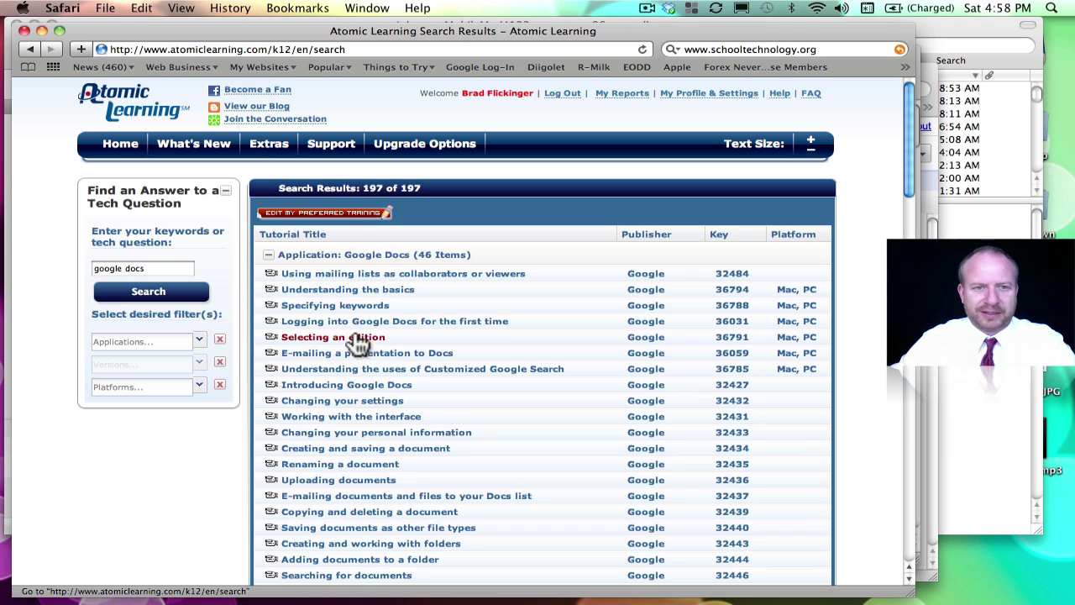
{"action": "left_click", "coordinate": [363, 466]}
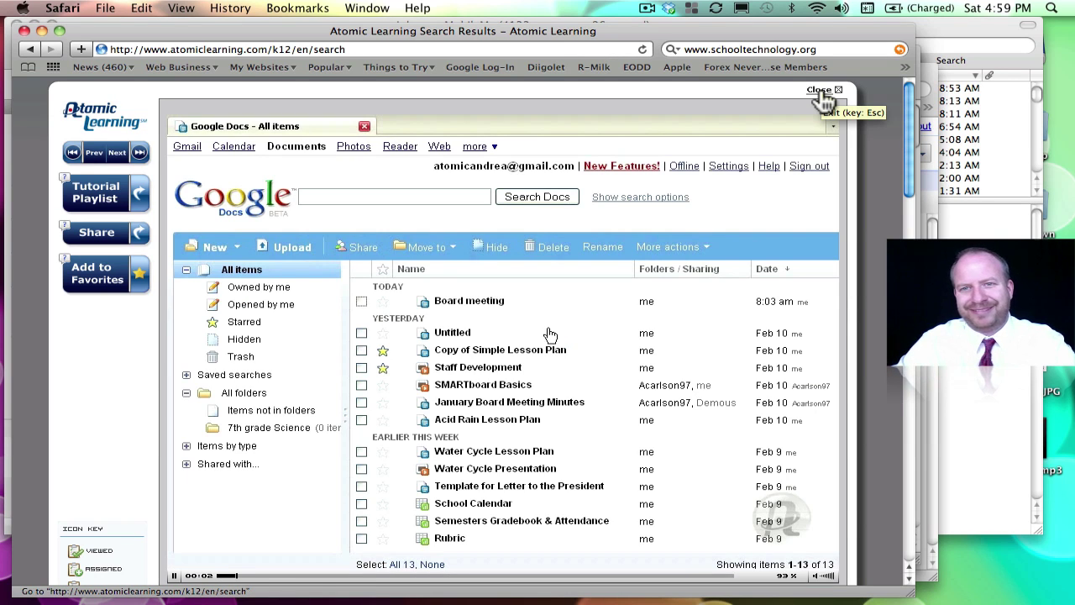
{"action": "left_click", "coordinate": [822, 93]}
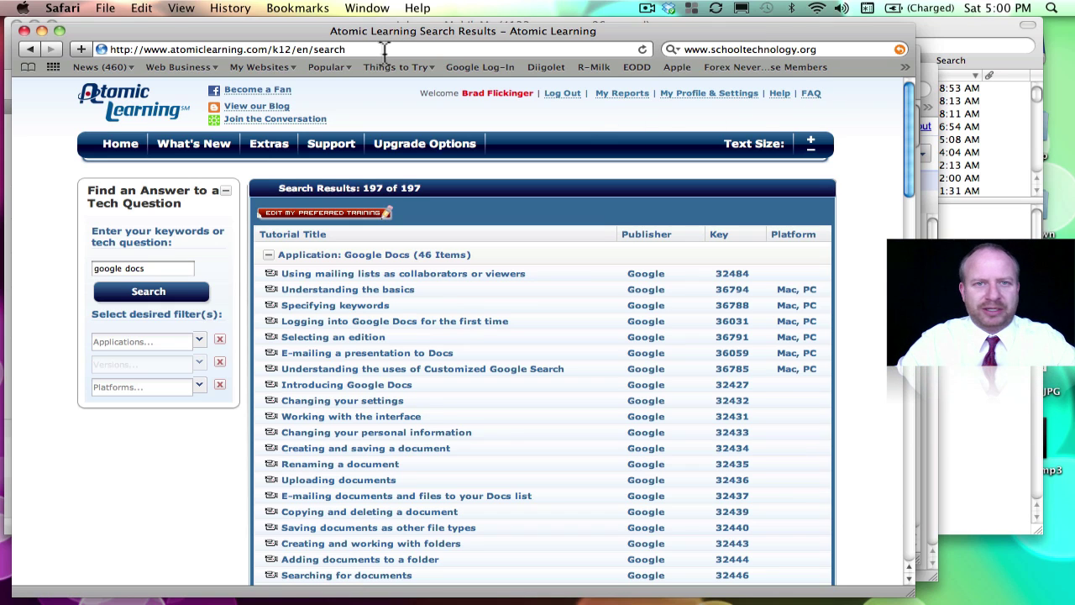
- Go to the Google account's products page and open the document "Sample School Technology Plan" from Google Docs
{"action": "left_click", "coordinate": [494, 67]}
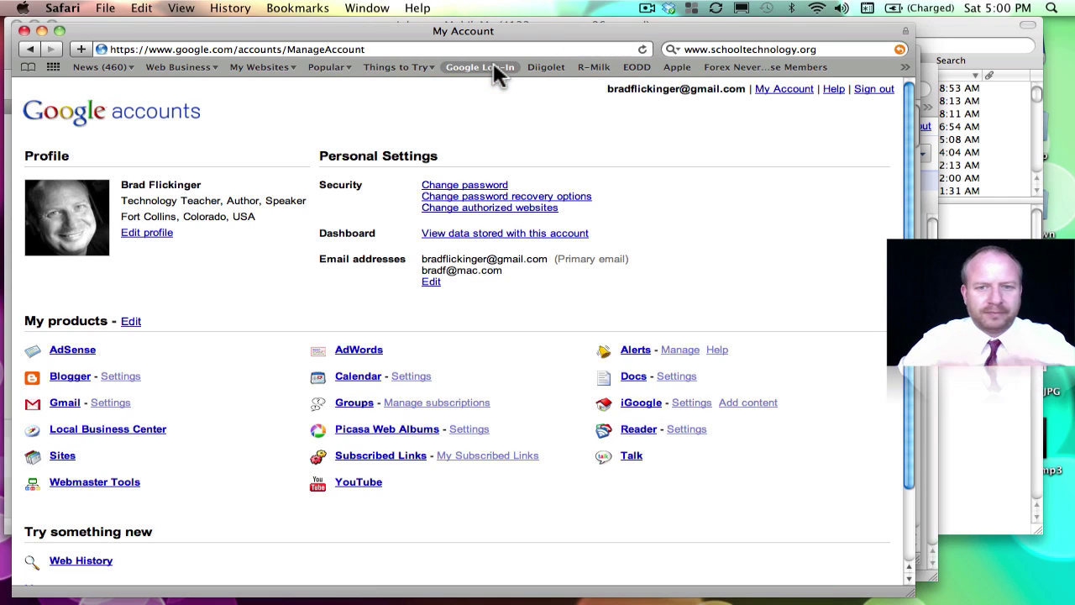
{"action": "left_click", "coordinate": [634, 382]}
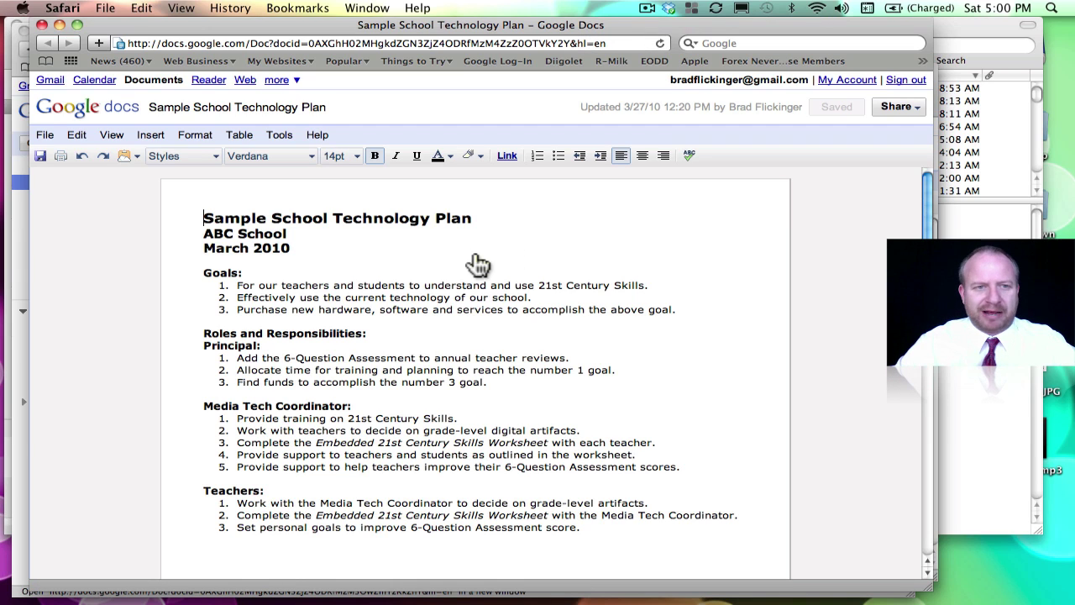
{"action": "scroll", "coordinate": [462, 266], "scroll_direction": "down", "scroll_amount": 1}
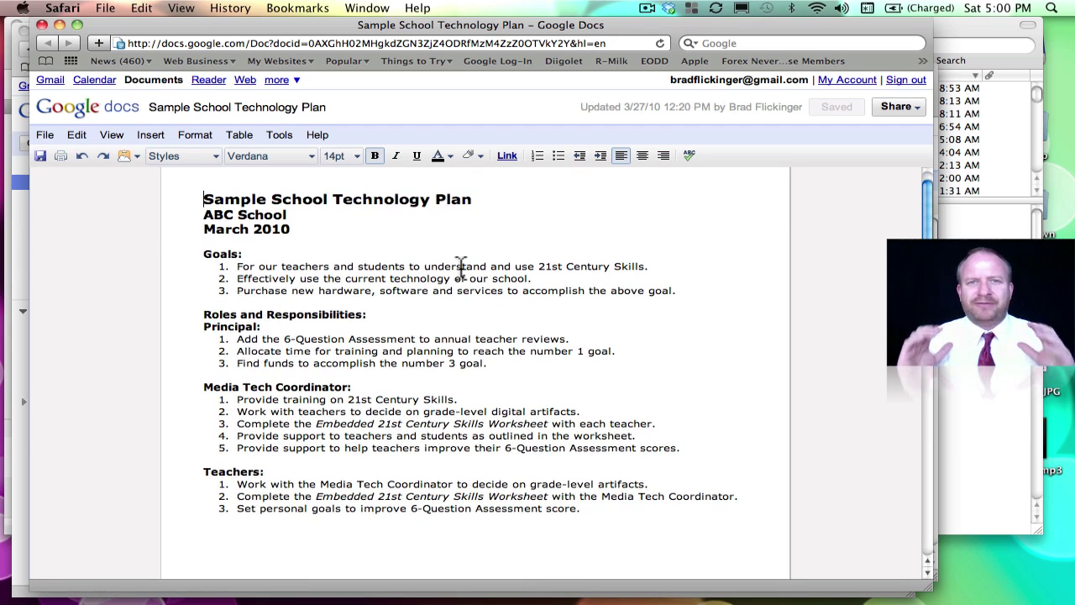